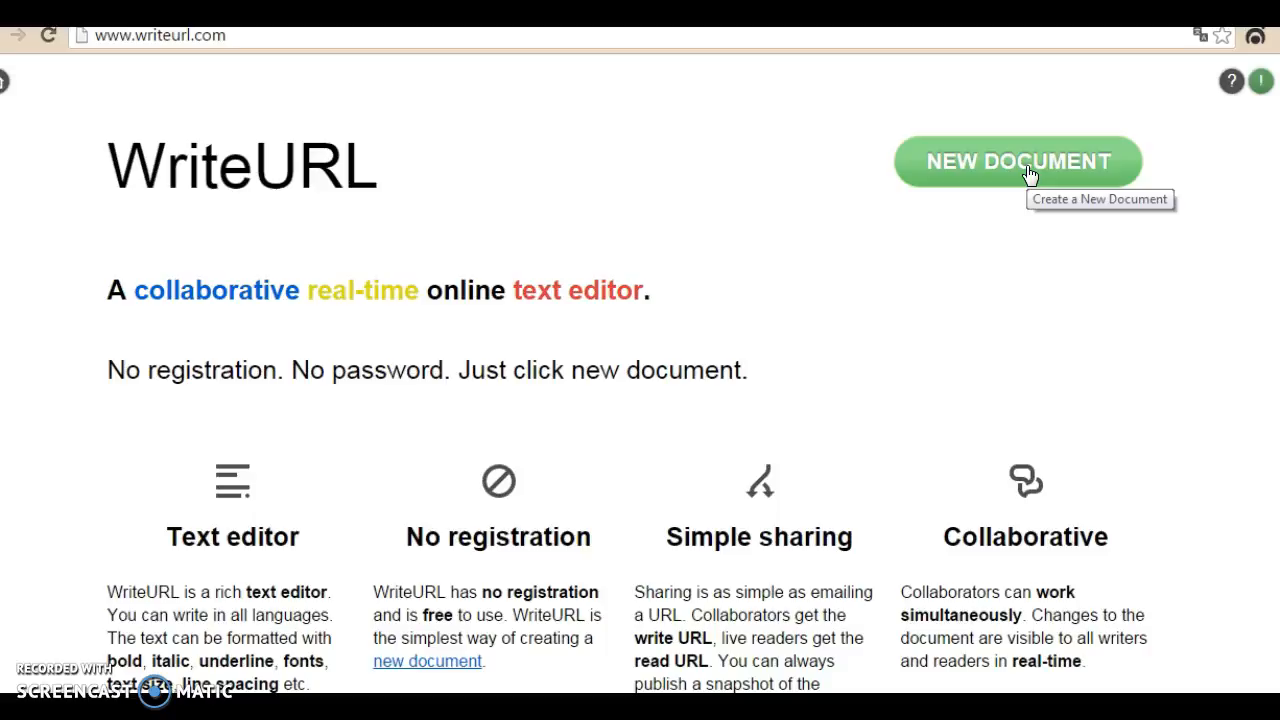
Create a new blank document from the WriteURL home page.
click(1030, 172)
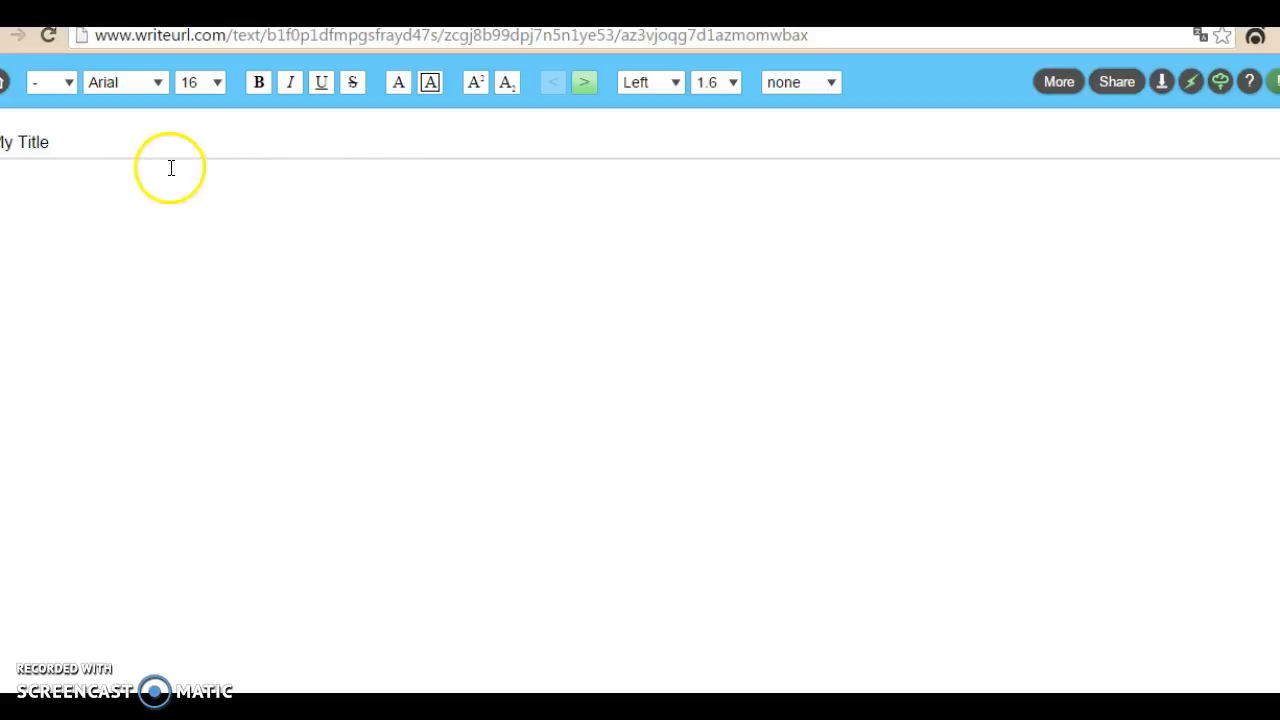
Look through the available fonts, font sizes and text alignment options without changing any of them.
click(158, 82)
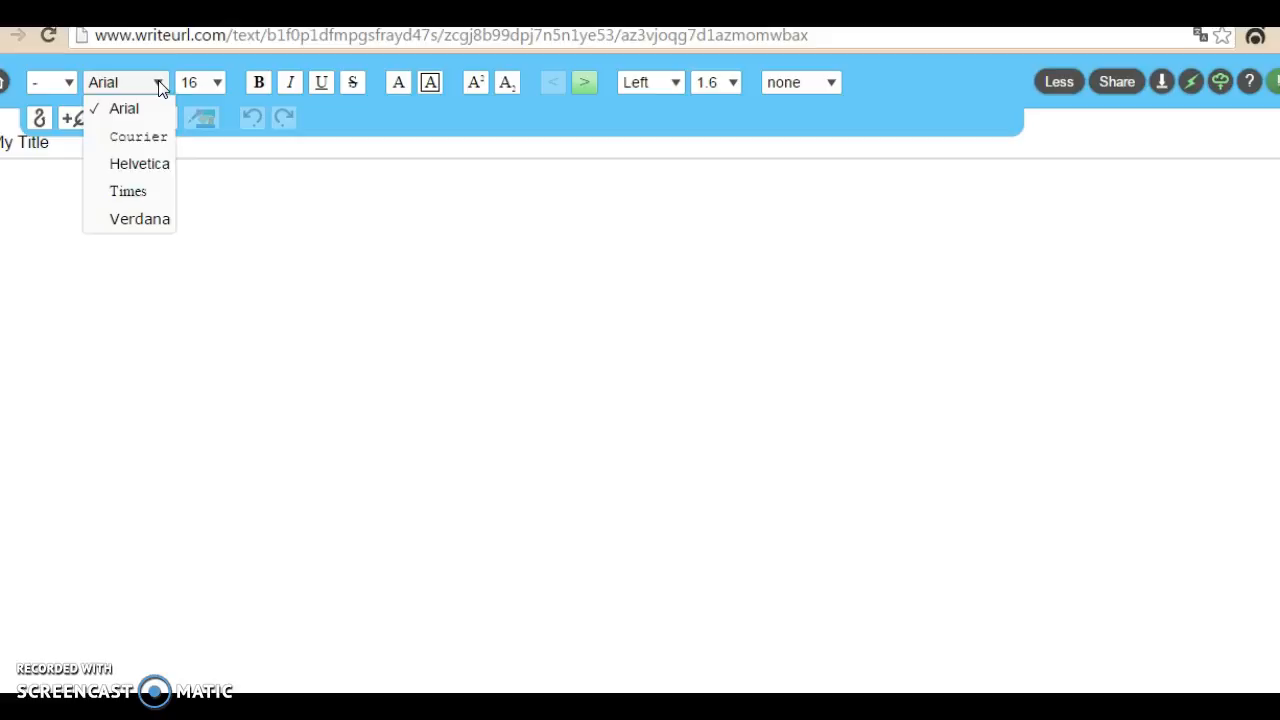
click(158, 82)
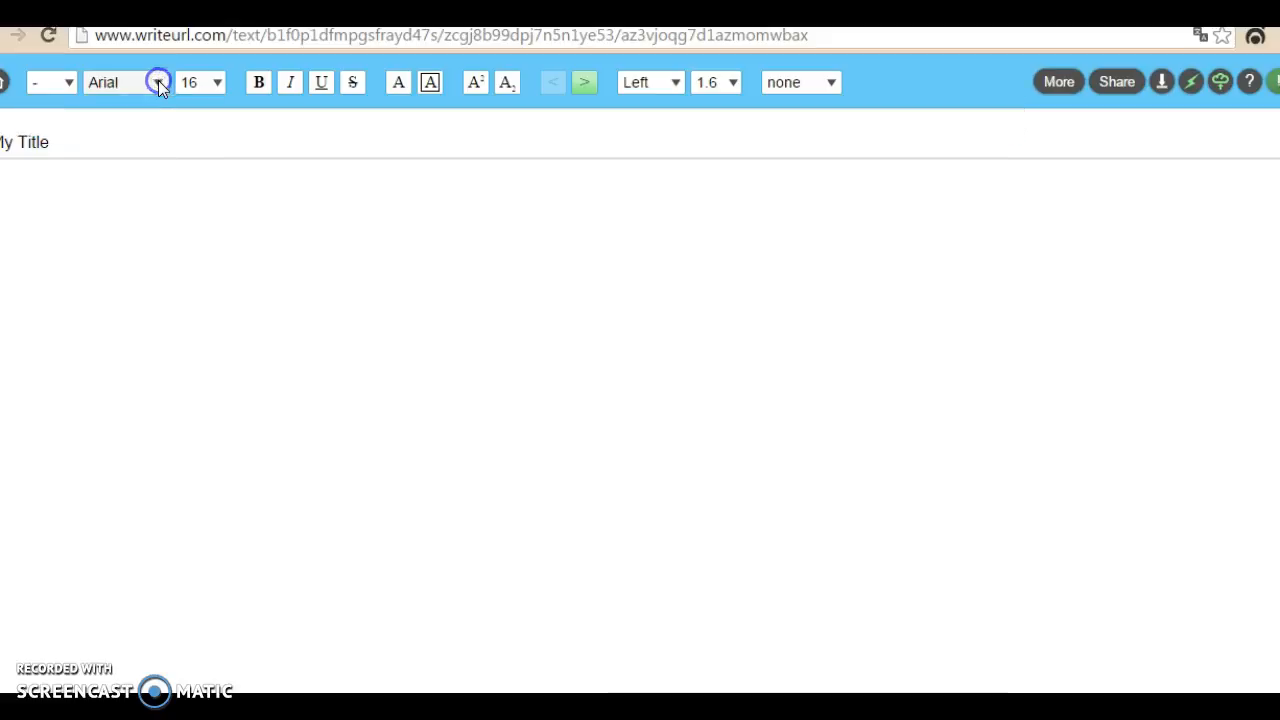
click(217, 82)
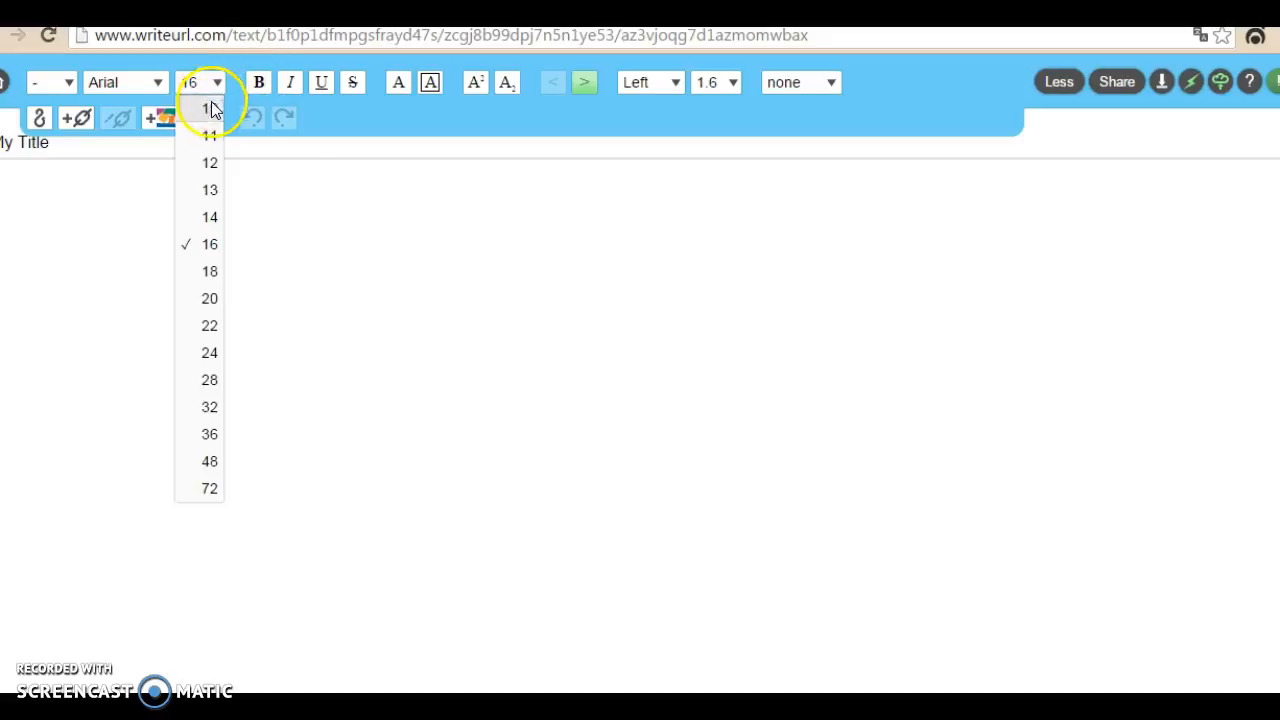
click(301, 220)
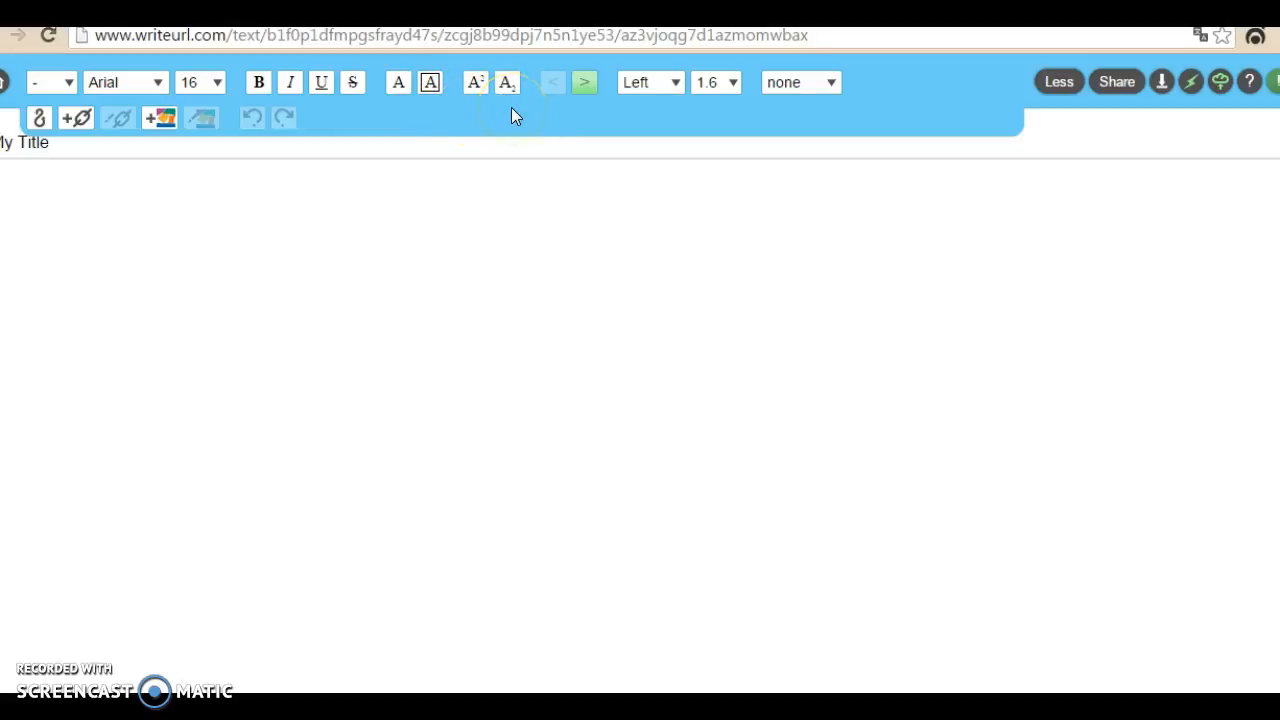
click(675, 83)
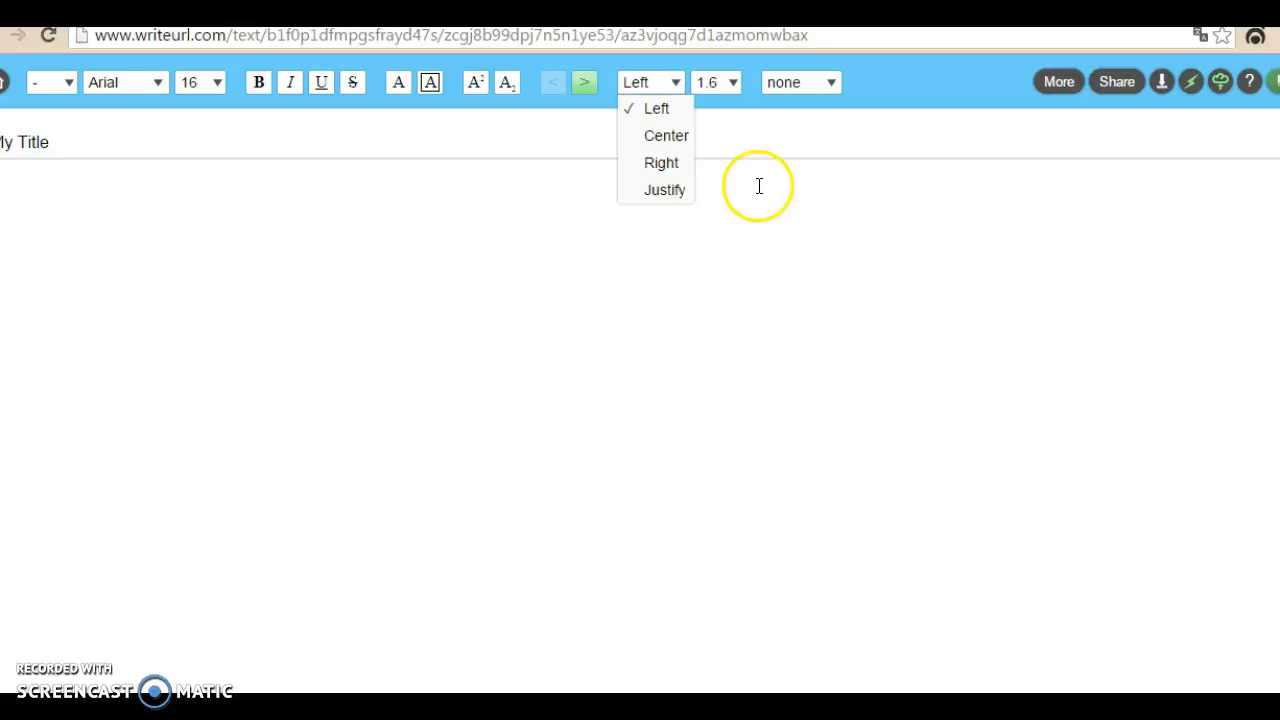
click(630, 281)
Replace the document's placeholder title with "Meie ühiskirjutamine".
click(51, 140)
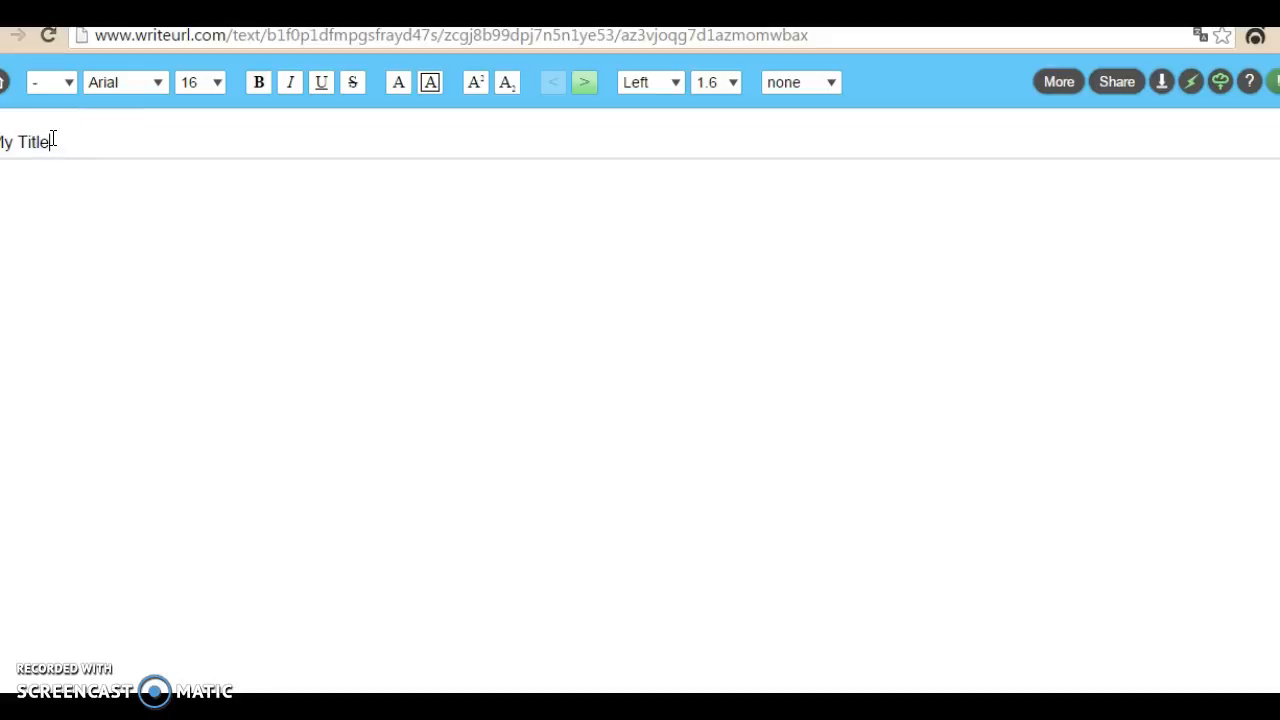
text(Uhis)
key(BackSpace)
key(BackSpace)
key(BackSpace)
key(BackSpace)
key(BackSpace)
key(BackSpace)
key(BackSpace)
key(BackSpace)
key(BackSpace)
key(BackSpace)
key(BackSpace)
key(BackSpace)
text(Miee)
key(BackSpace)
key(BackSpace)
key(BackSpace)
text(eie uhiskirjutamine)
Write "See on väga vahva veebilehekülg, kus saab dokumenti reaalajas luua ja jagada!" in the document body.
click(377, 331)
click(307, 283)
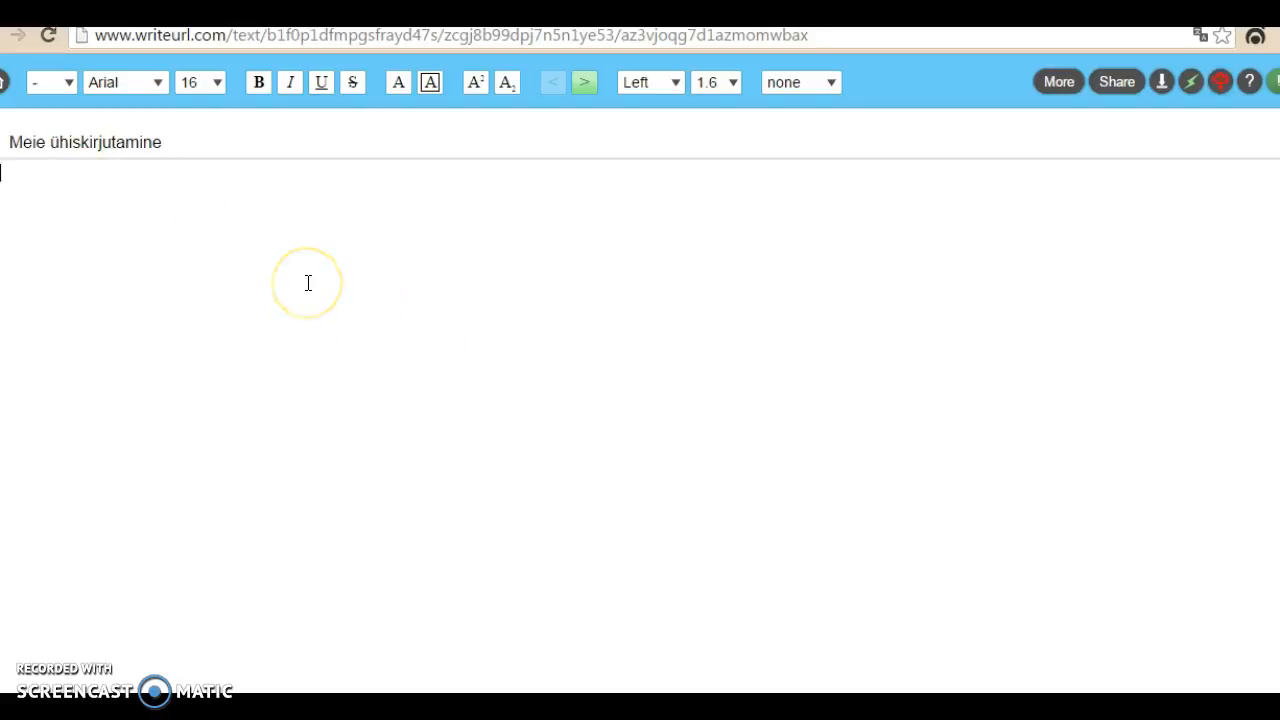
text(See on )
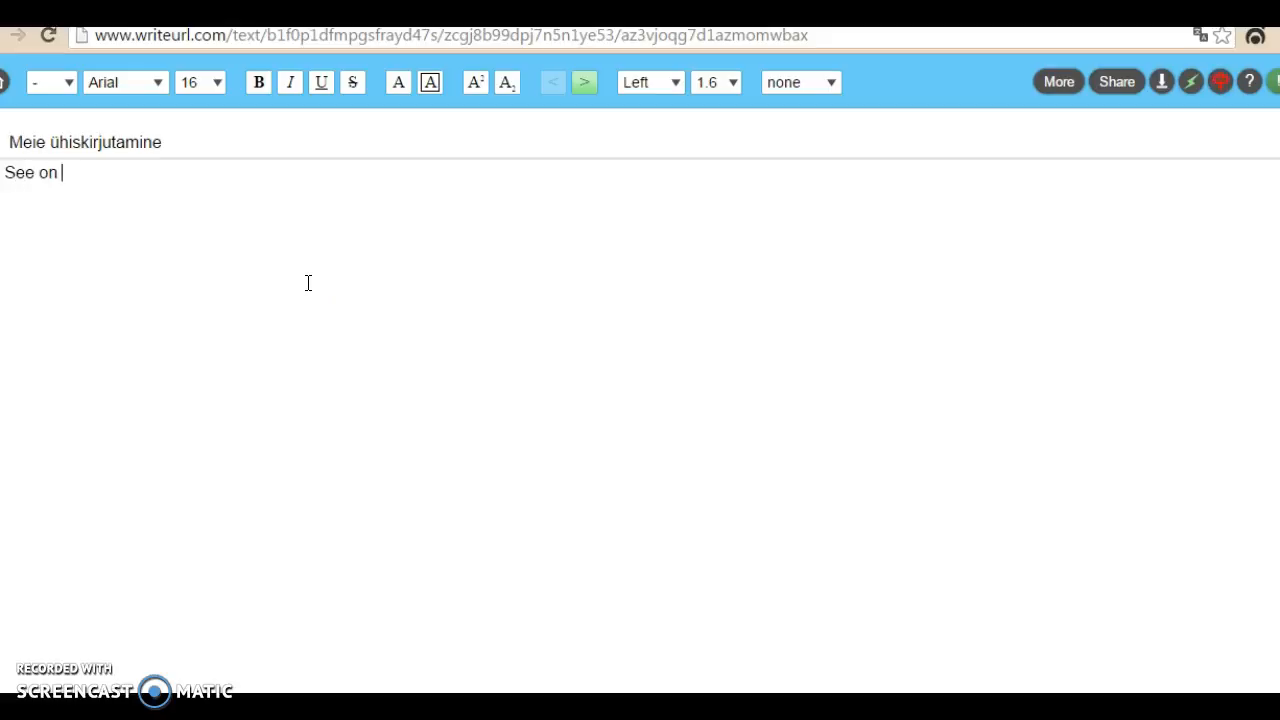
text(väga vah)
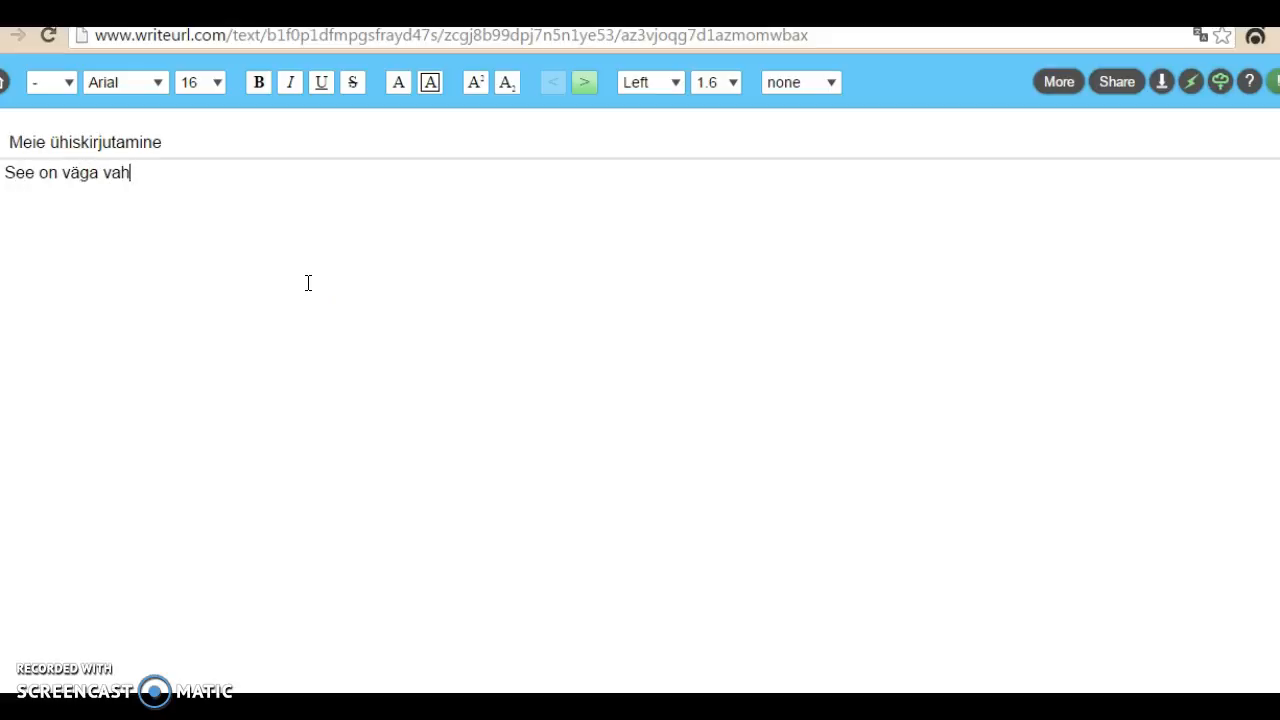
text(va veebilehekü)
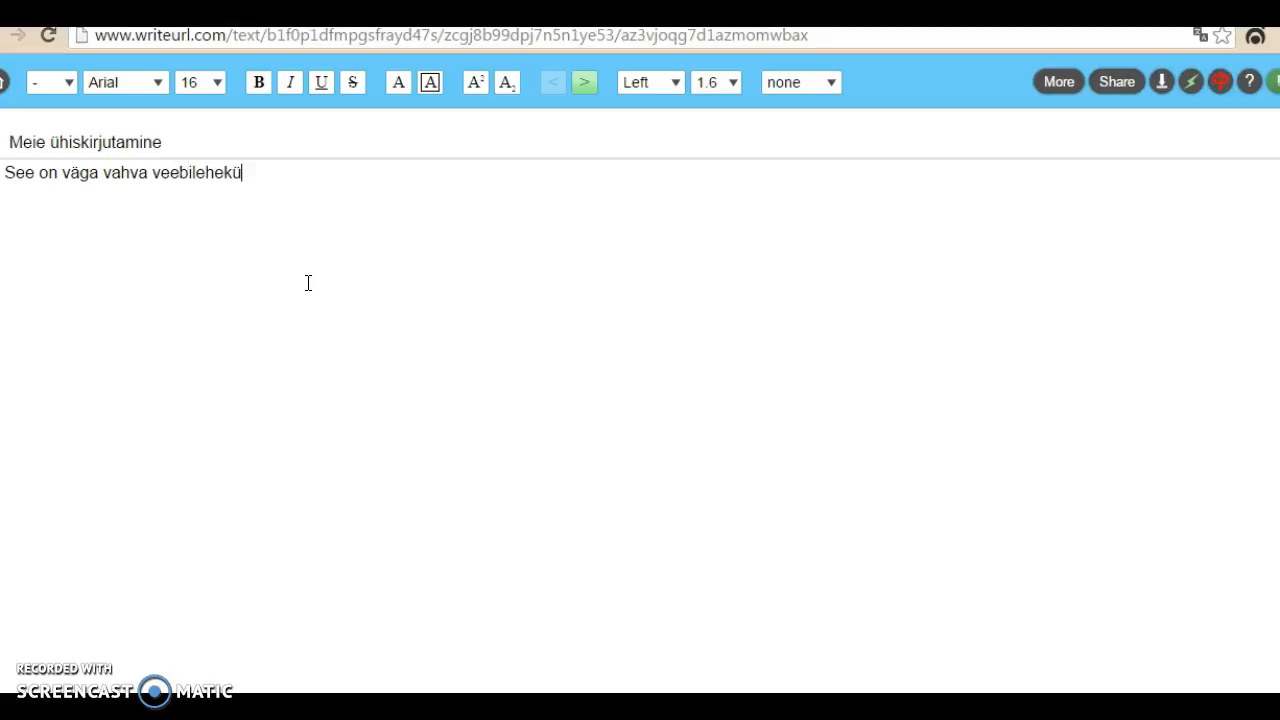
text(lg, kus saab doku)
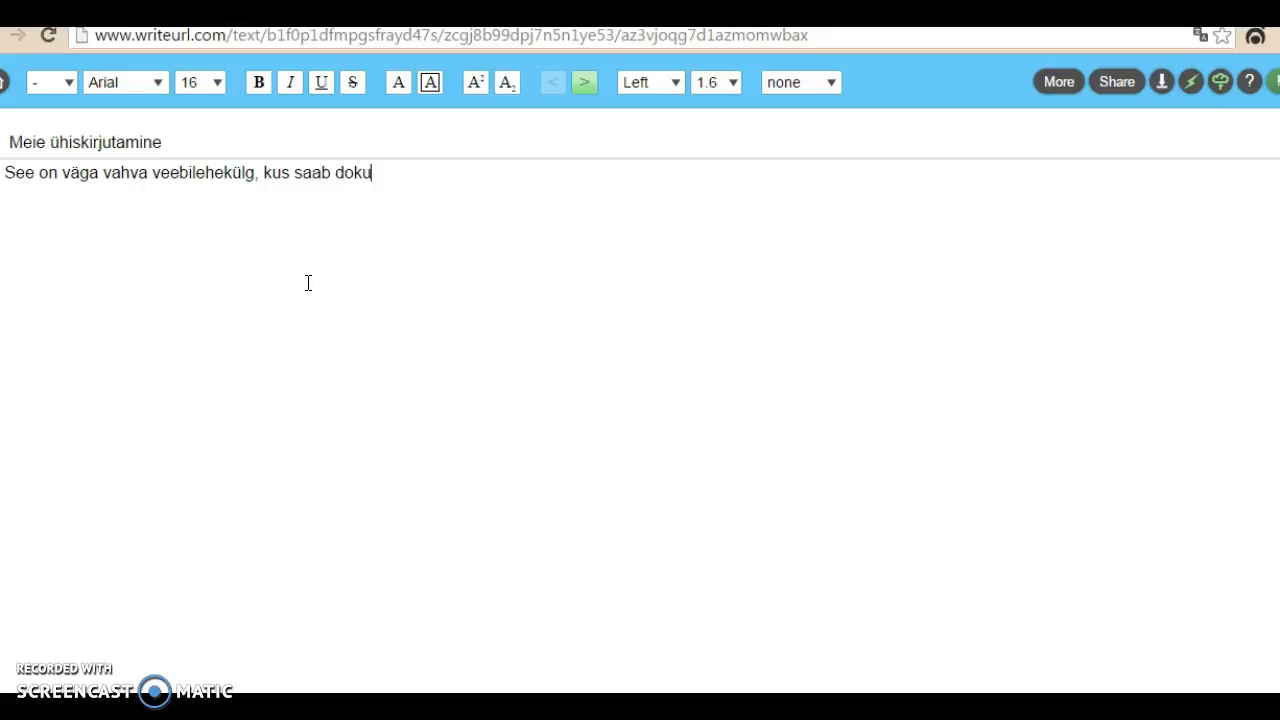
text(menti reaalajas luua )
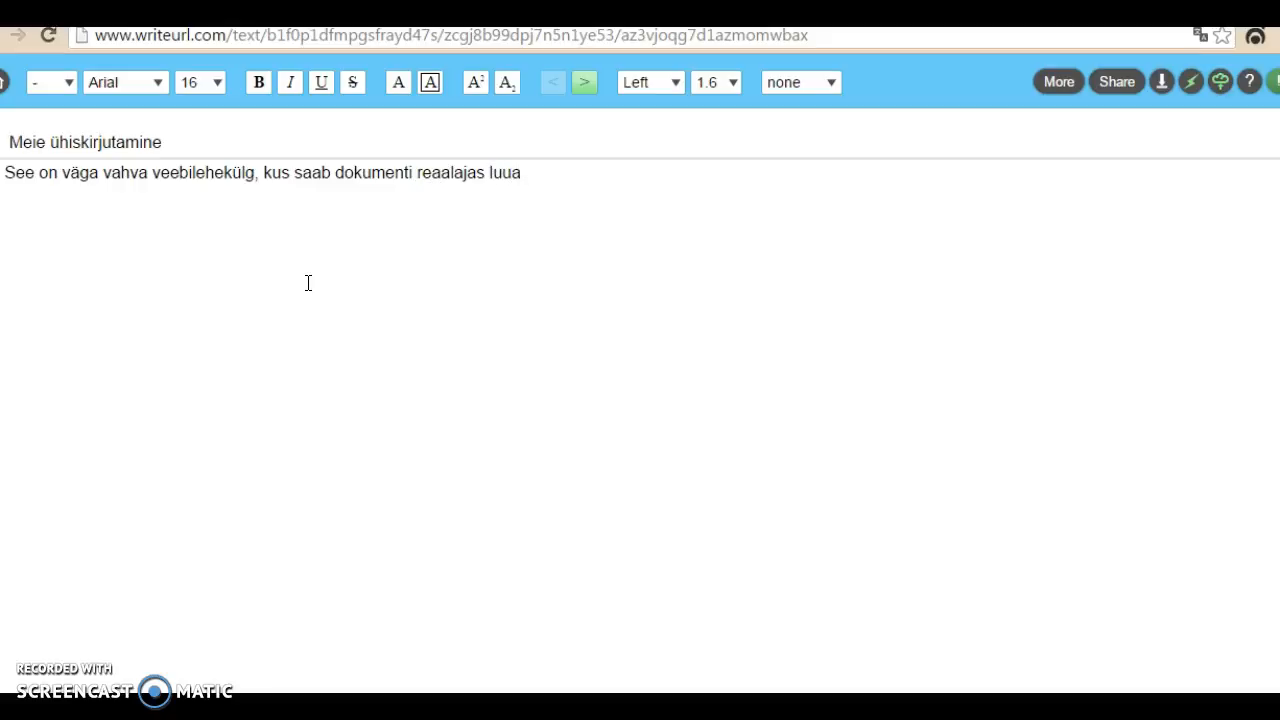
text(ja jagada!)
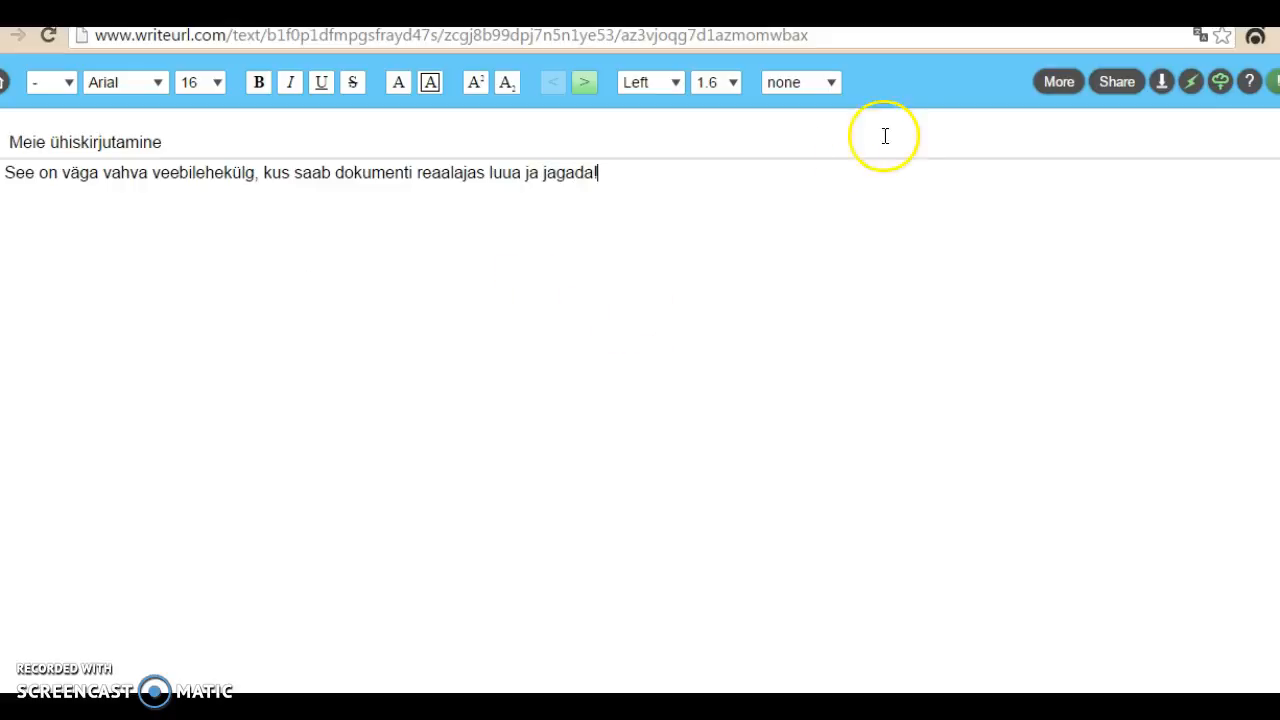
Publish the document from its sharing options to generate a Publish URL for readers, then return to the text.
click(1110, 86)
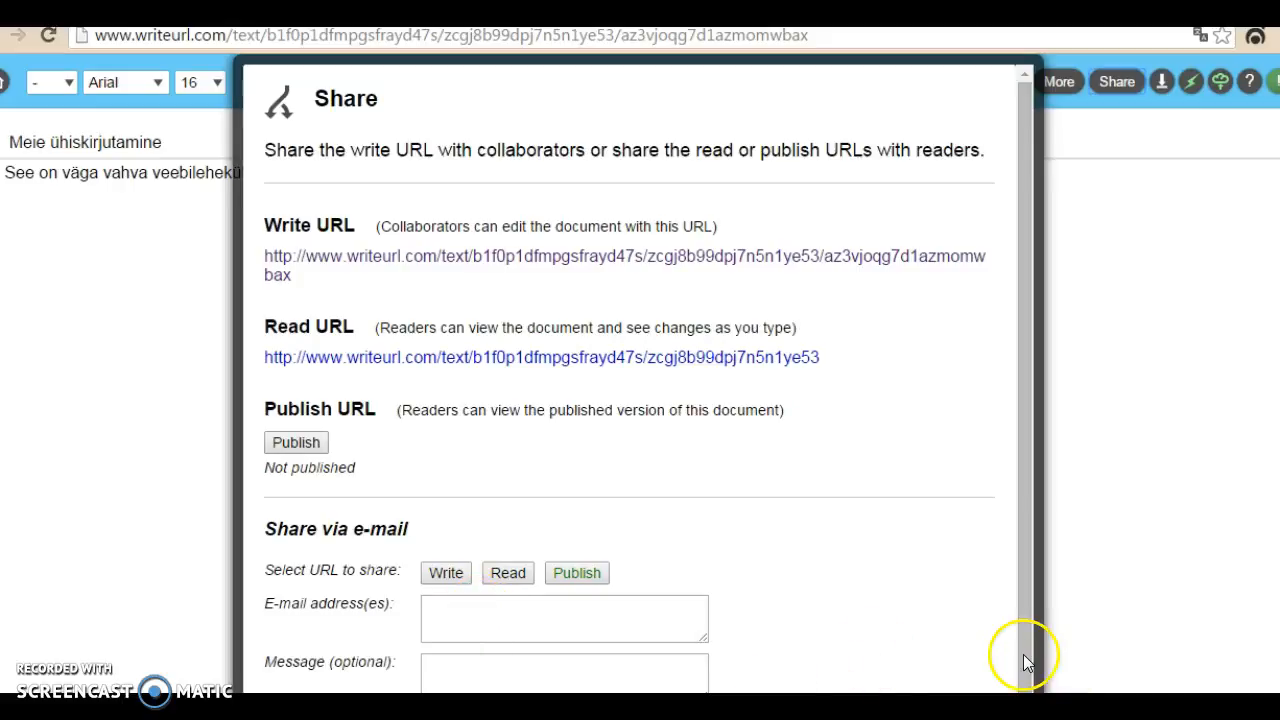
drag(1024, 653, 1024, 696)
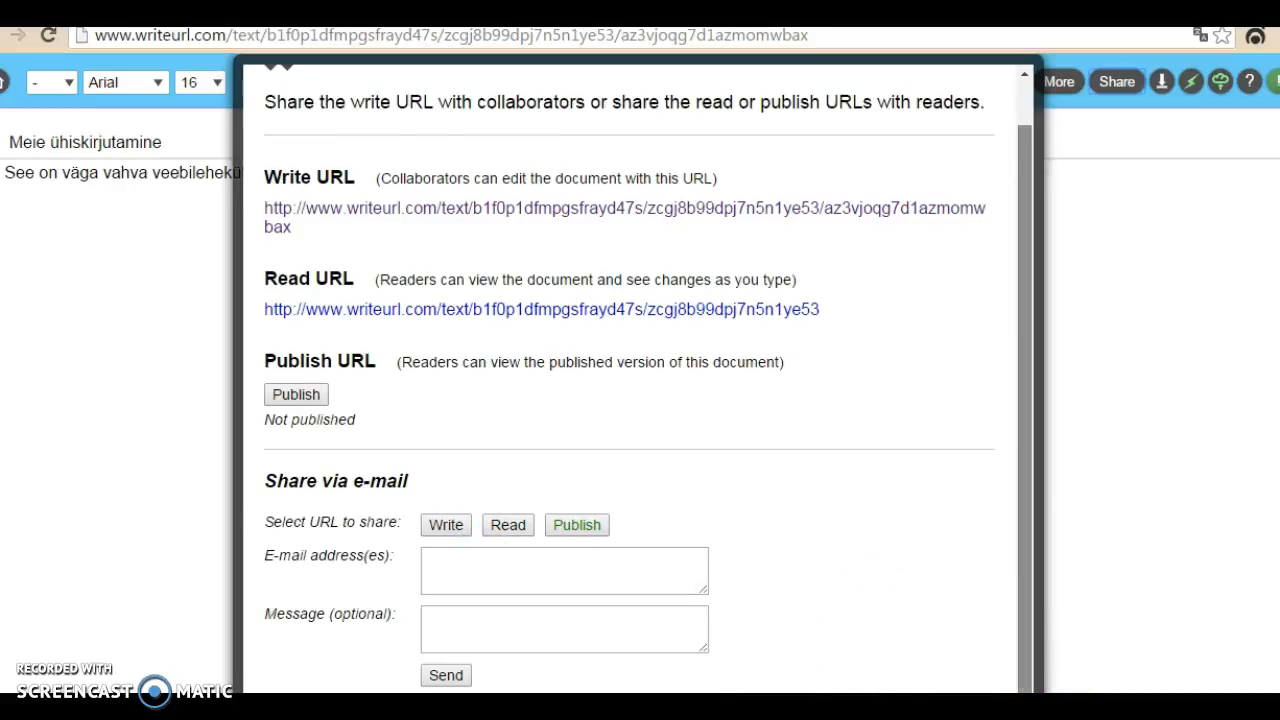
click(305, 396)
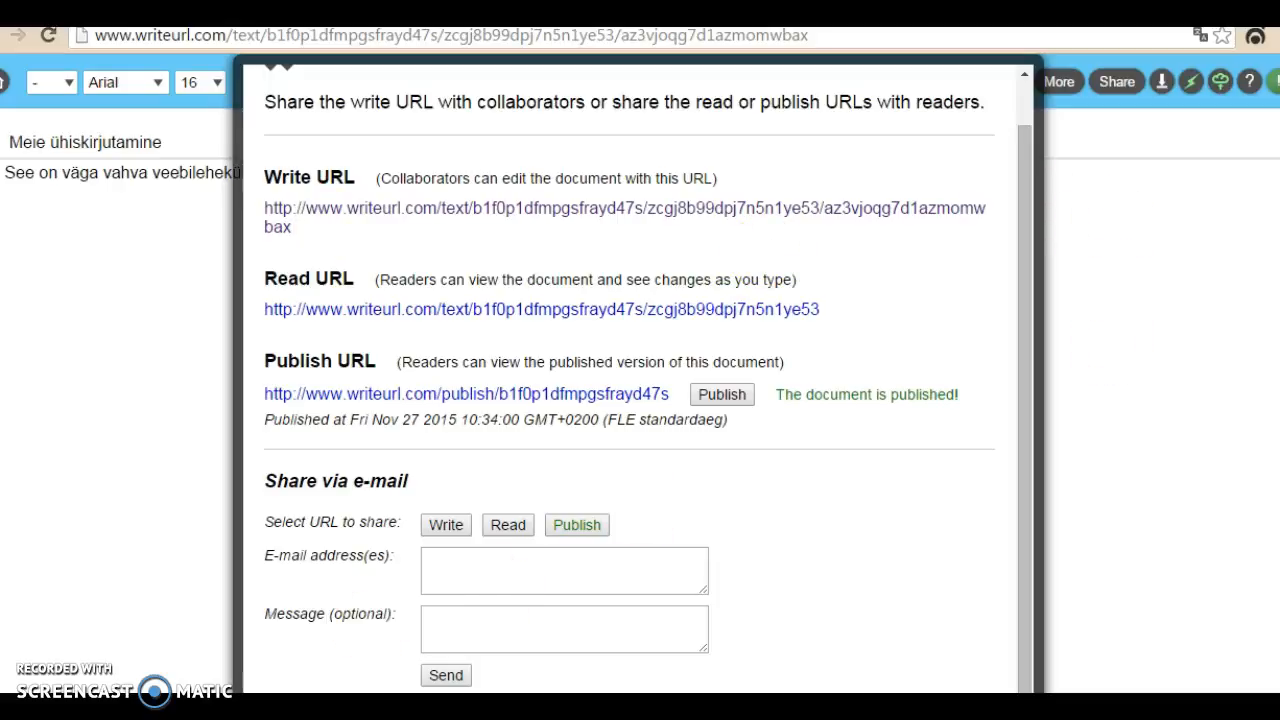
click(1023, 322)
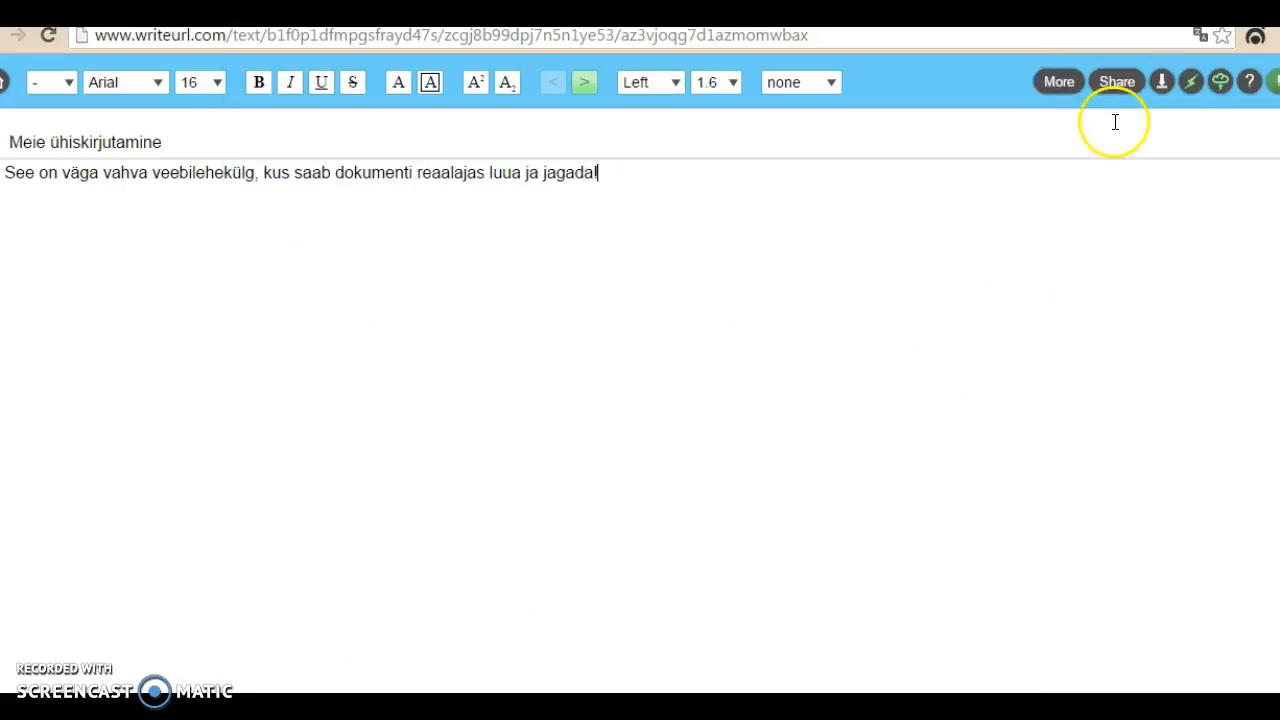
Examine the formats offered for exporting the document, and leave the export options without downloading a file.
click(1164, 88)
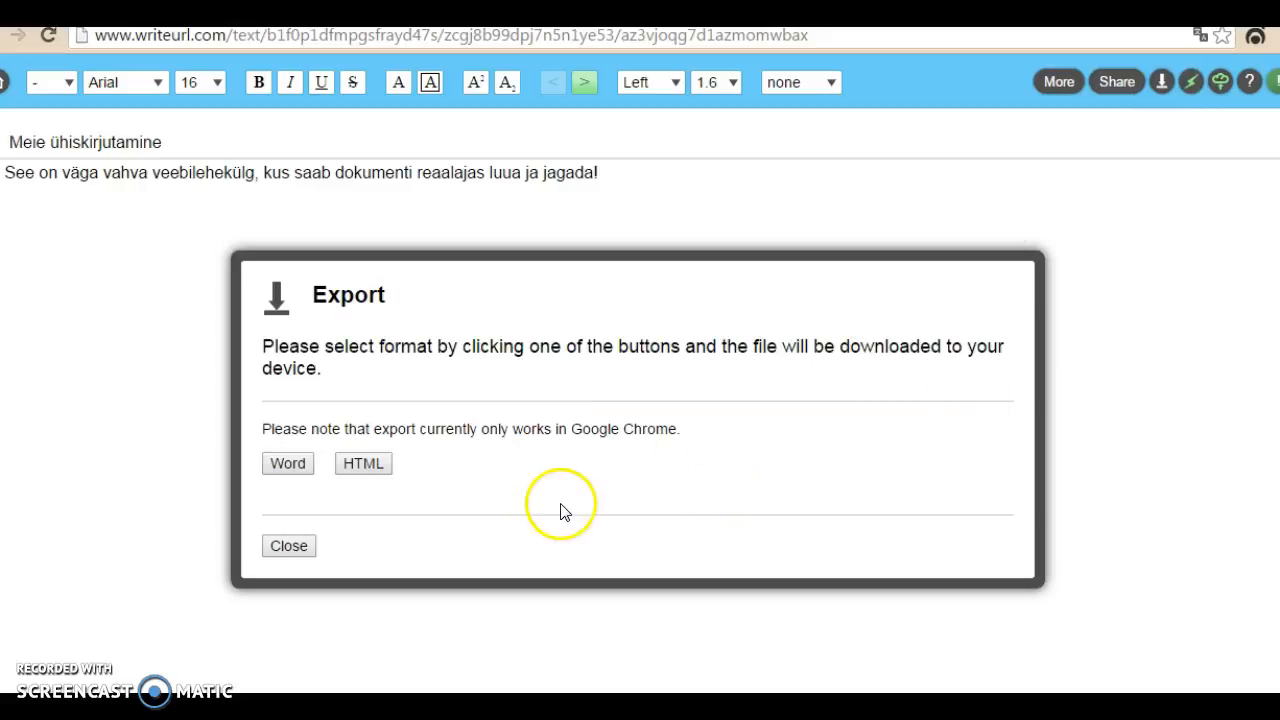
click(276, 549)
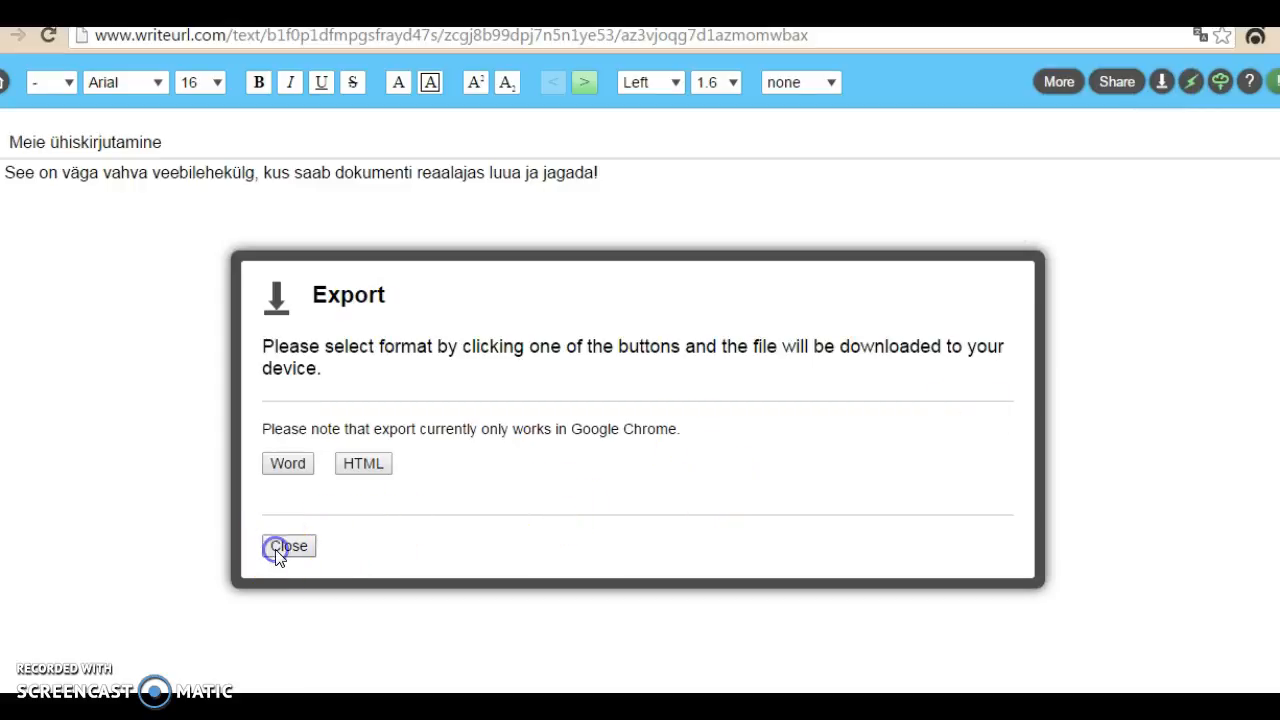